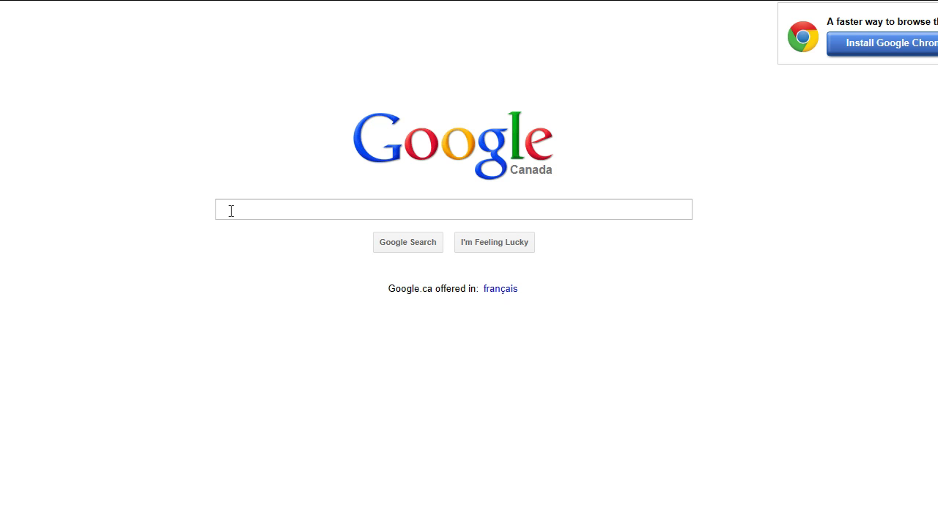
Search Google for 'godaddy.com' and go to the Go Daddy Official Site result.
left_click(231, 211)
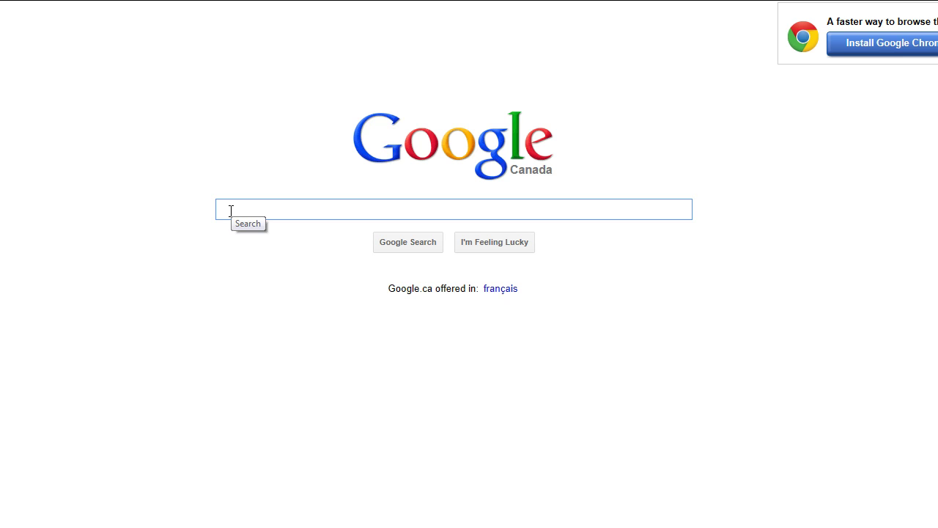
type("godad")
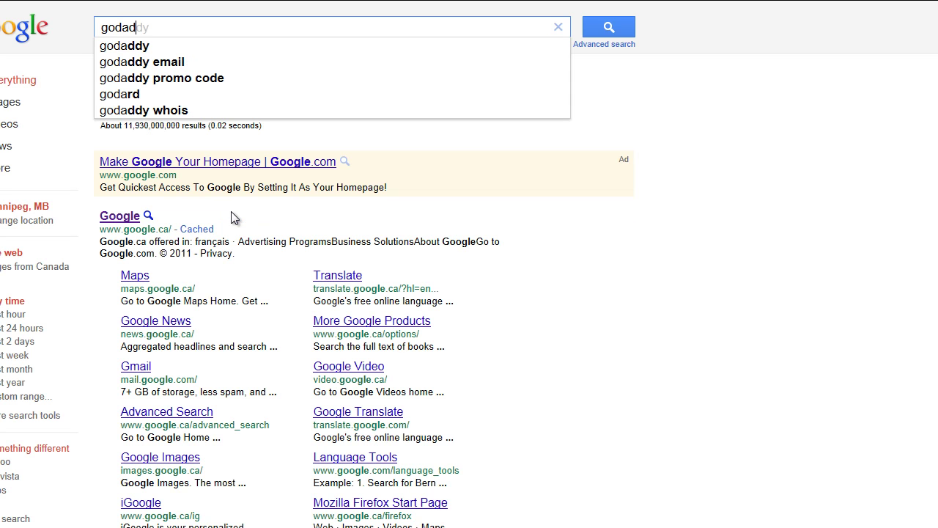
type("dy.co")
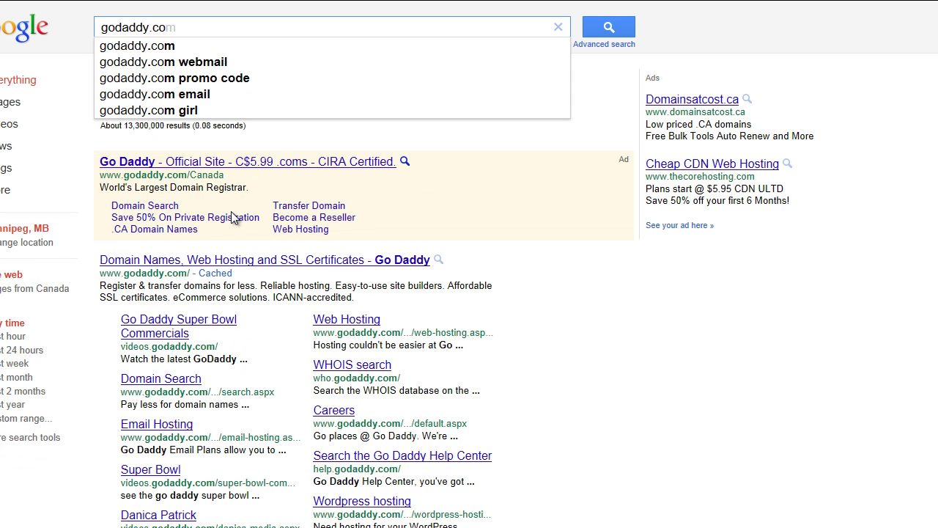
type("m")
key("Return")
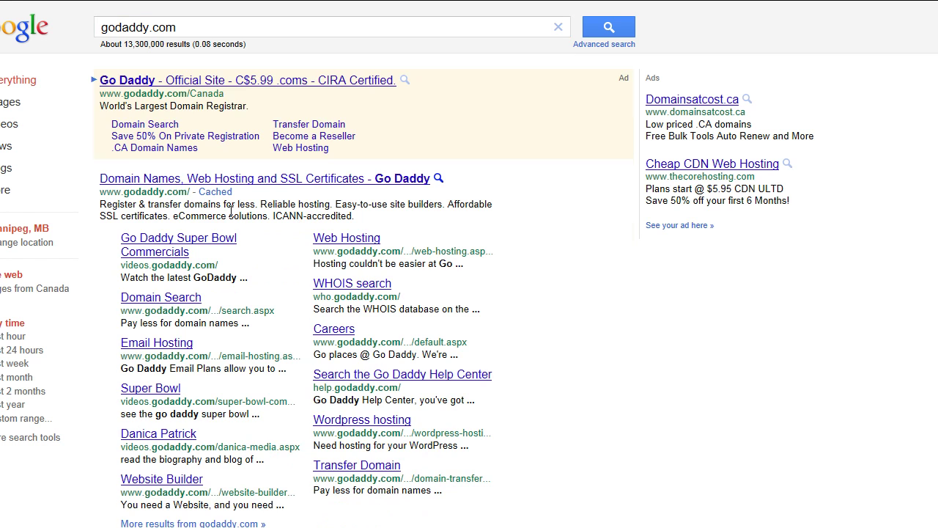
left_click(290, 87)
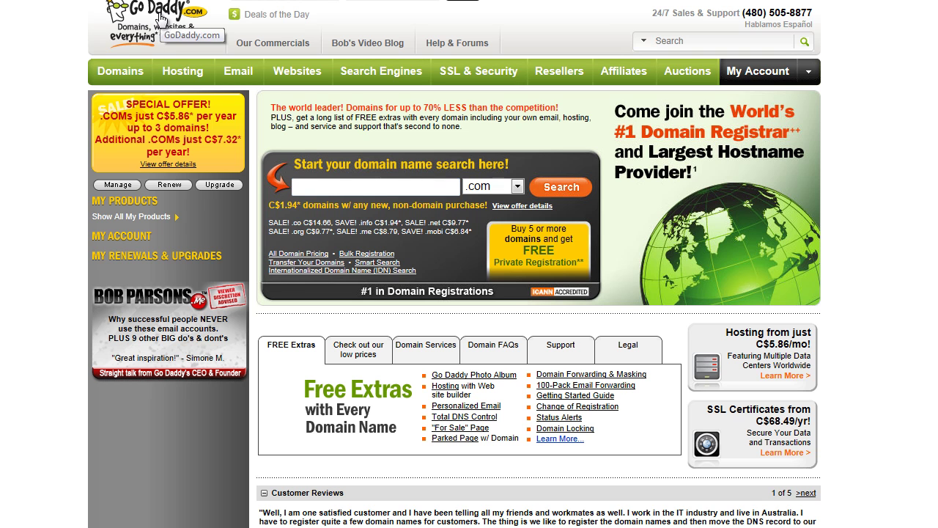
Search GoDaddy for 'domain4sample' with .com to see if it is available.
left_click(329, 185)
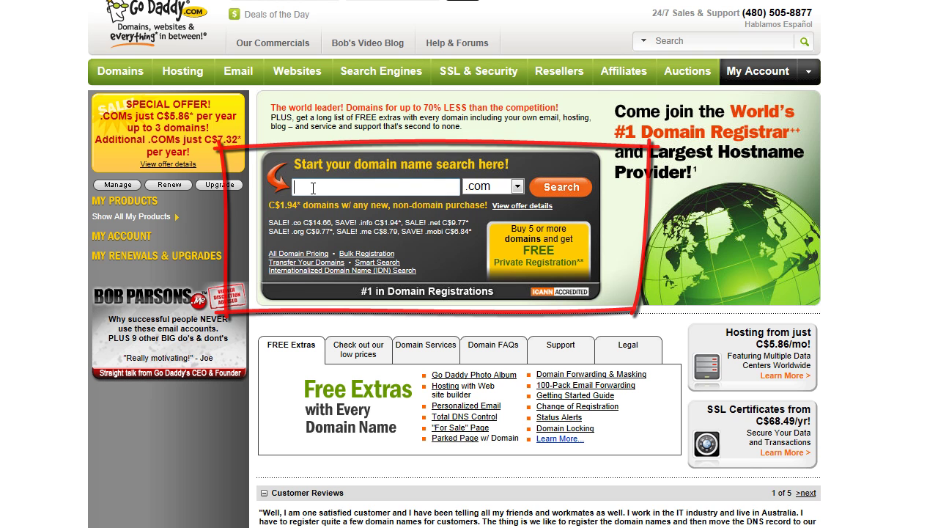
mouse_move(432, 388)
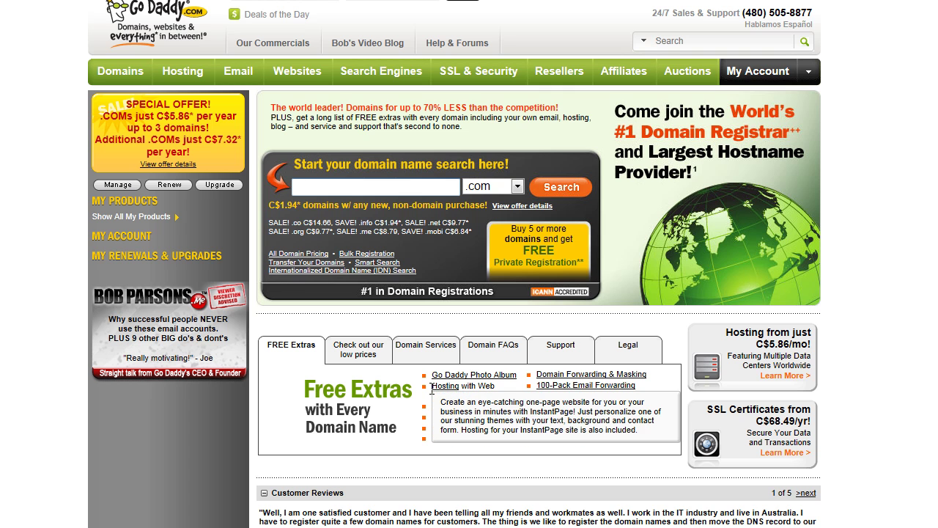
type("domain4sample")
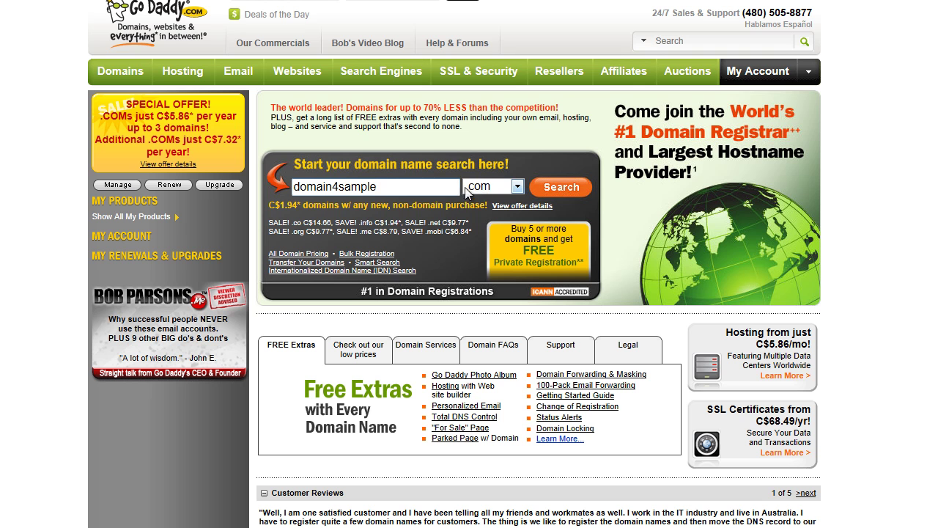
left_click(560, 188)
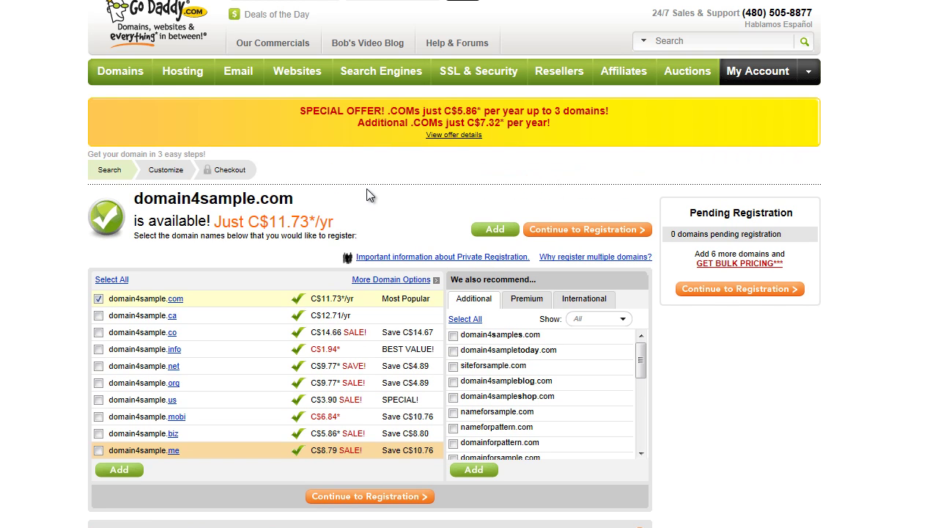
Add domain4sample.com, continue to registration, and decline the extra matching domains offer.
left_click(495, 230)
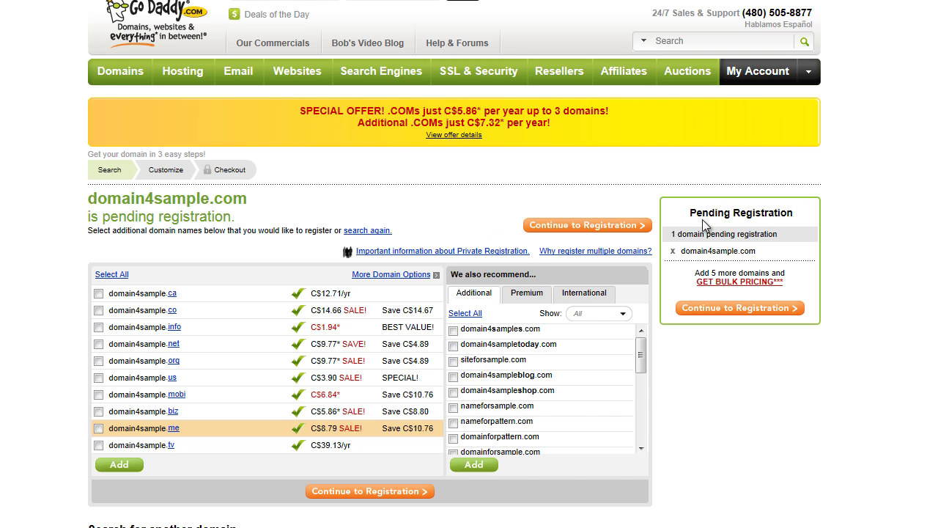
left_click(738, 309)
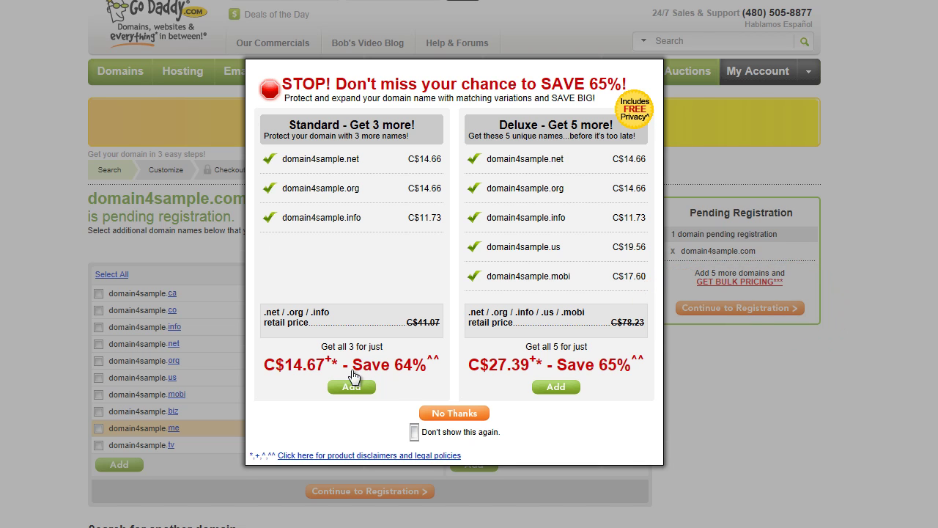
left_click(452, 415)
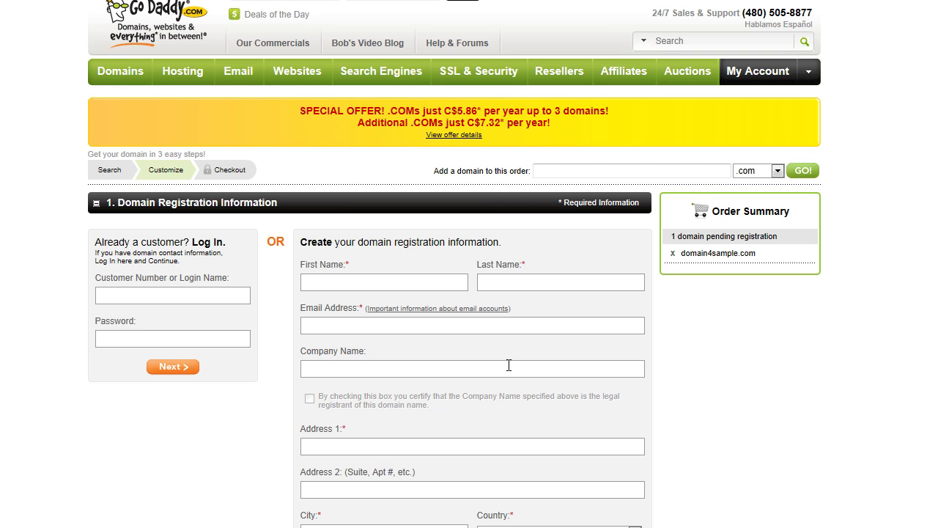
Choose a 1 yr registration length for domain4sample.com.
scroll(509, 365, "down", 2)
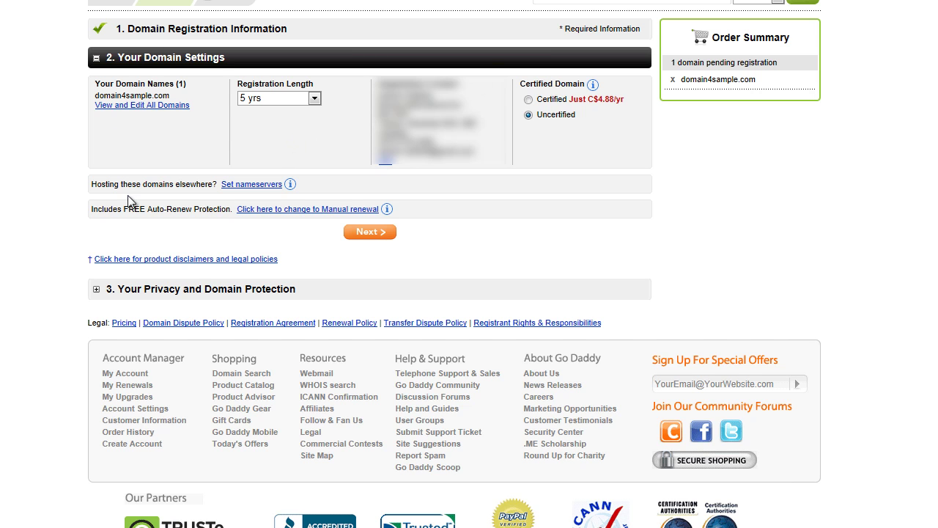
left_click(316, 99)
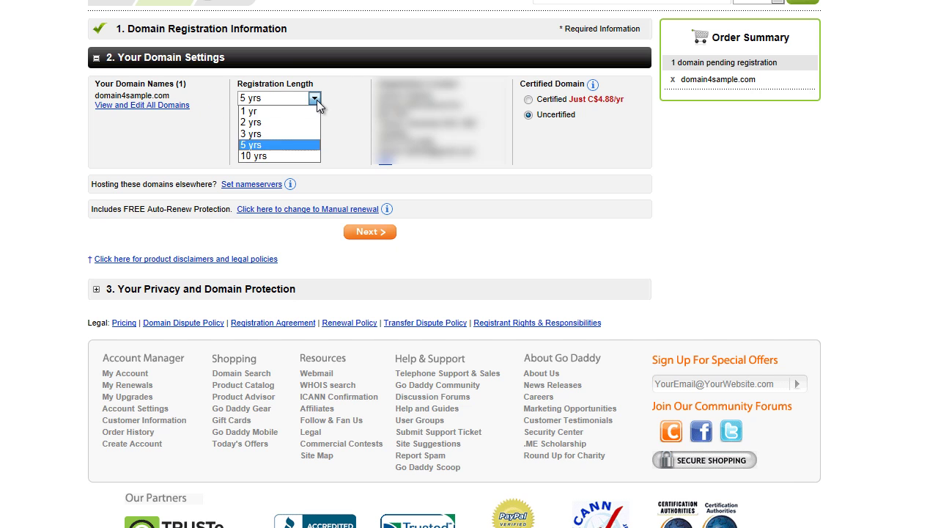
left_click(261, 117)
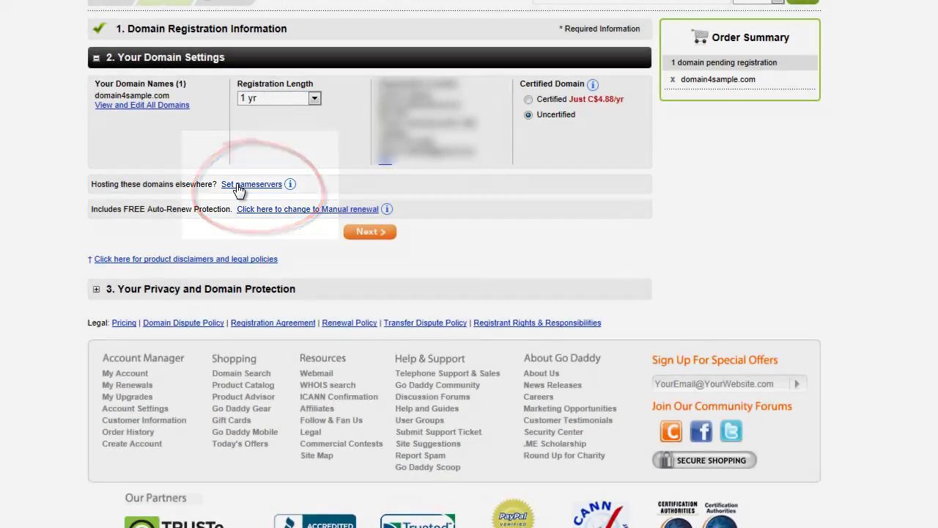
Switch to custom nameservers and enter NS1.ISPYHOST.COM as nameserver 1.
left_click(237, 185)
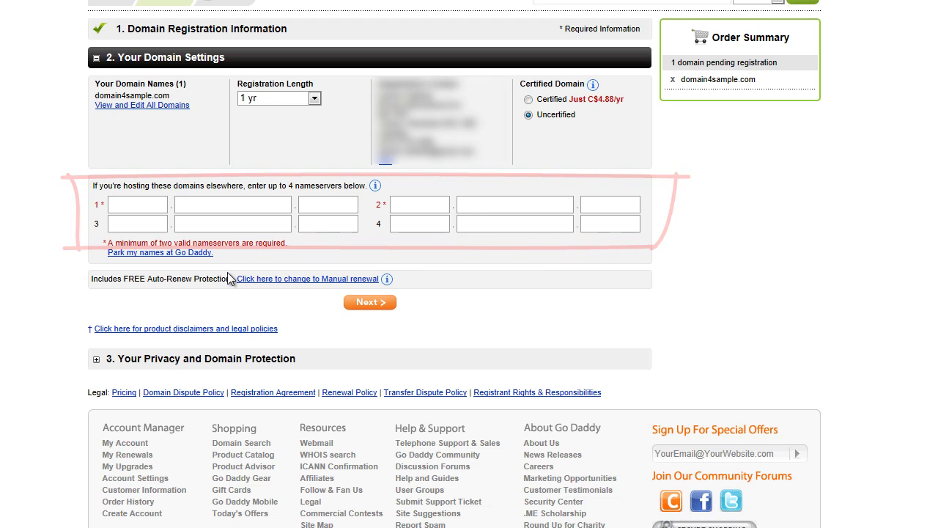
type("NS1")
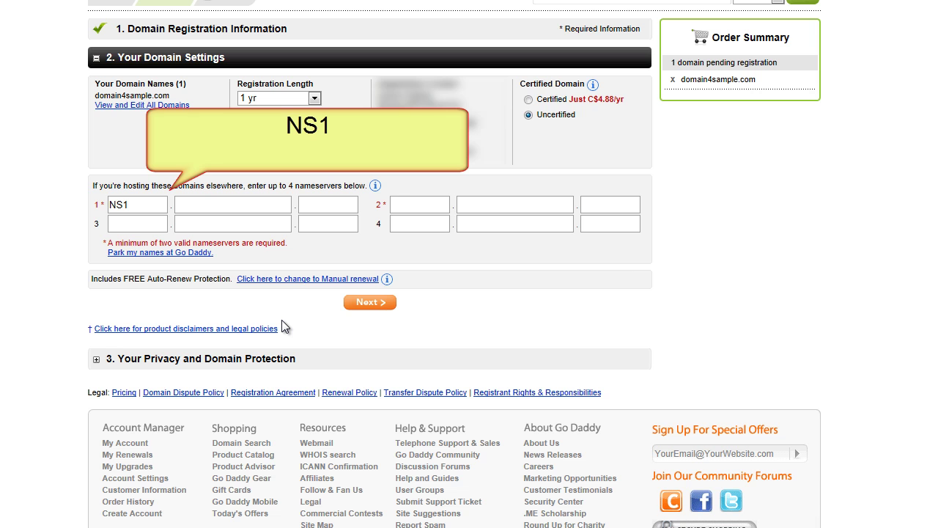
left_click(220, 206)
type("I")
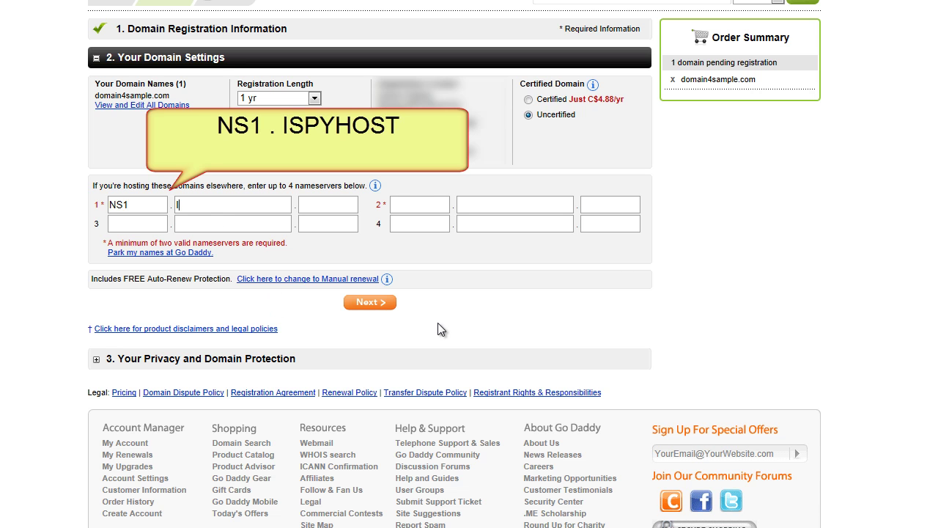
type("SPY")
type("HOST")
type("COM")
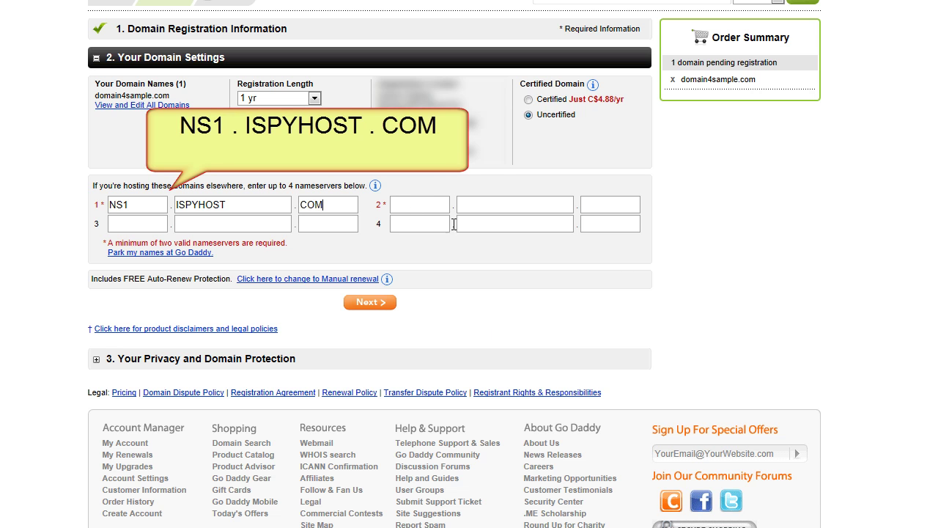
Enter NS2.ISPYHOST.COM as the second nameserver.
left_click(419, 204)
type("NS2")
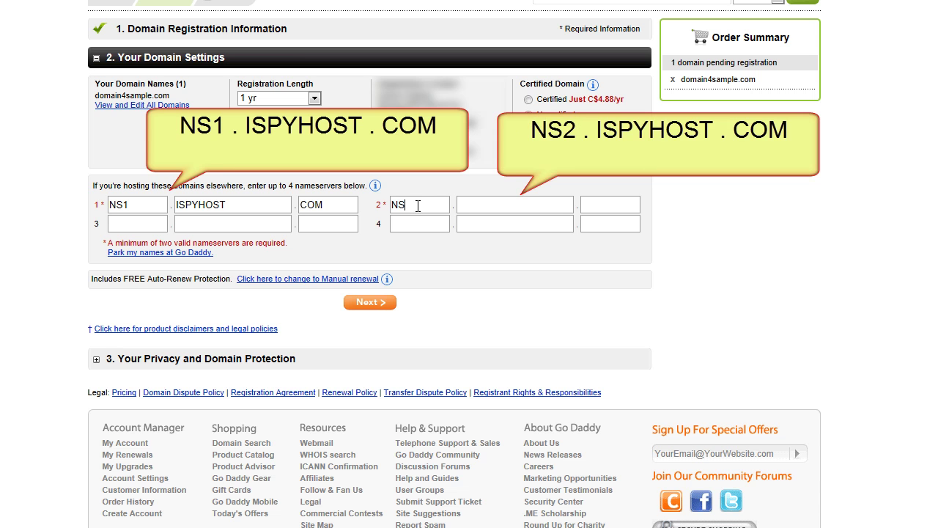
left_click(486, 208)
type("ISPYHOST")
key("Tab")
type("COM")
Save the domain settings and keep free Standard Registration, skipping paid protection upgrades.
left_click(368, 303)
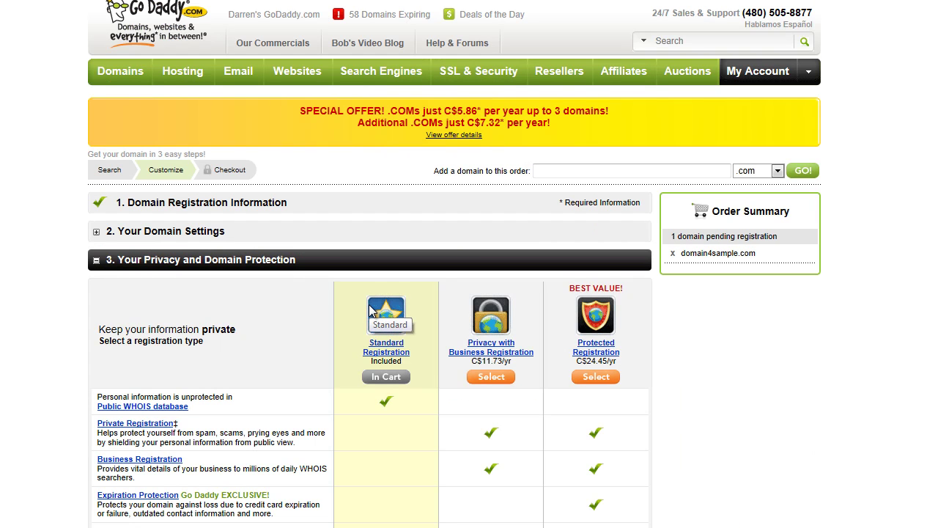
scroll(370, 311, "down", 3)
mouse_move(504, 181)
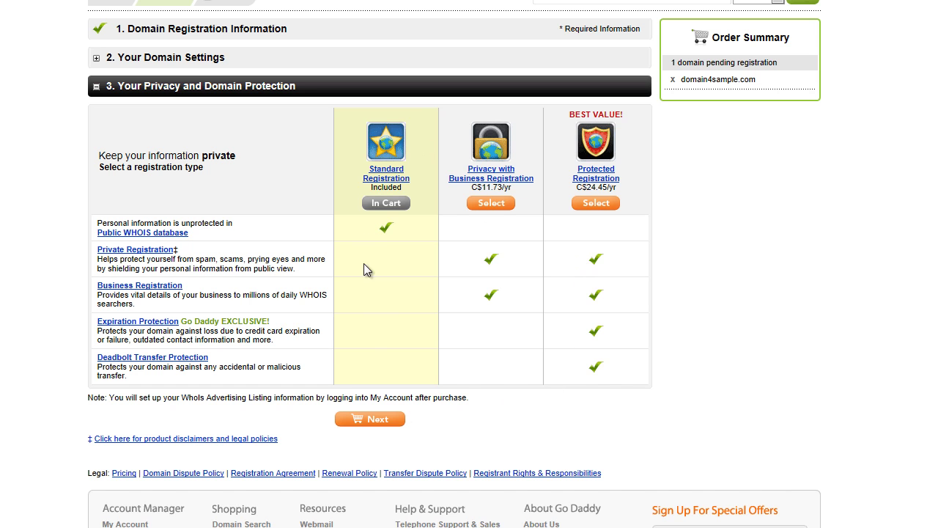
left_click(373, 421)
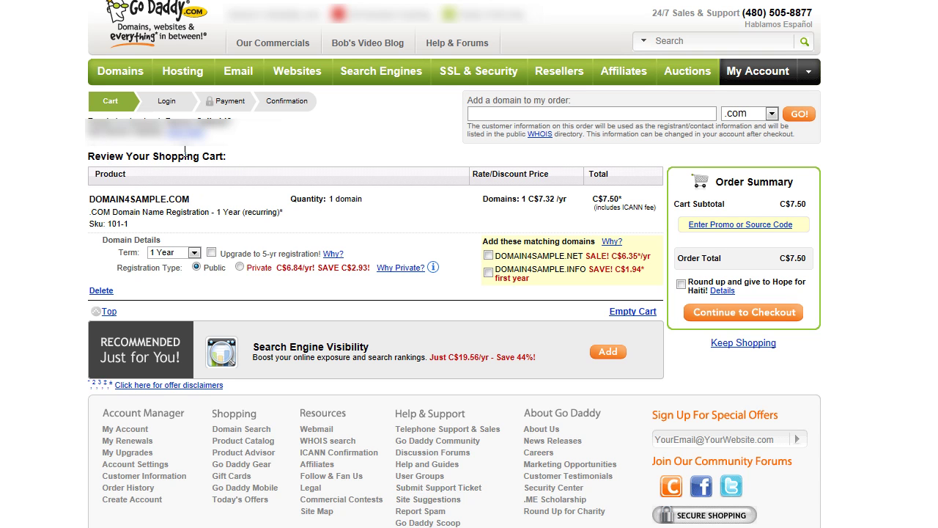
Continue to checkout from the Order Summary to reach the Payment step.
left_click(751, 316)
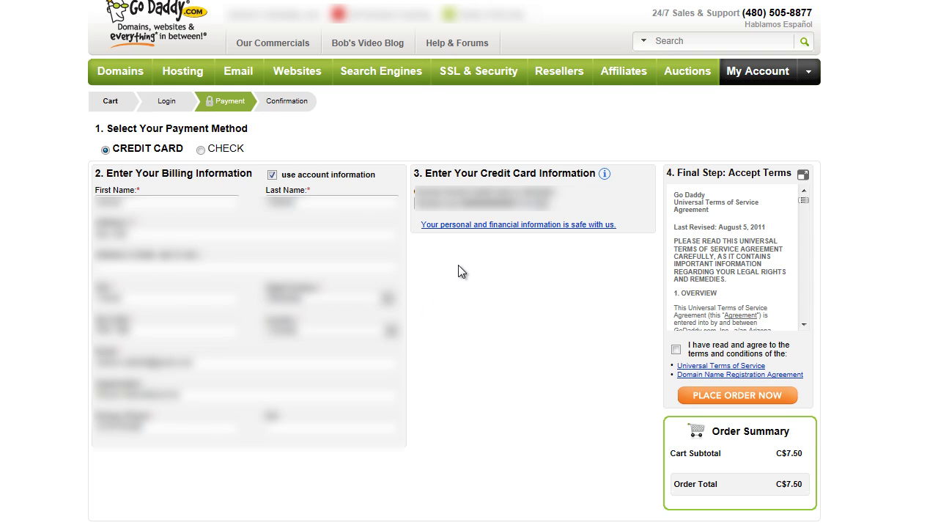
Agree to the terms of service and place the C$7.50 order for domain4sample.com.
left_click(675, 350)
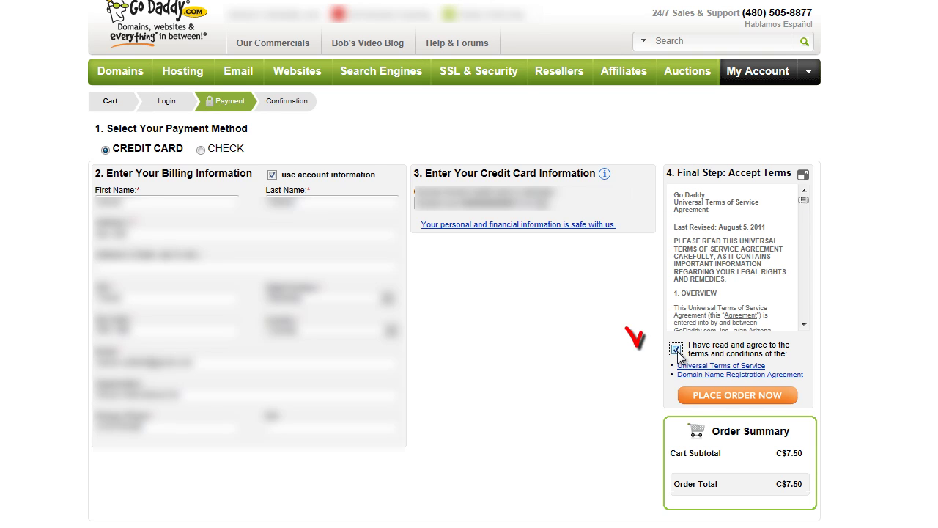
left_click(751, 399)
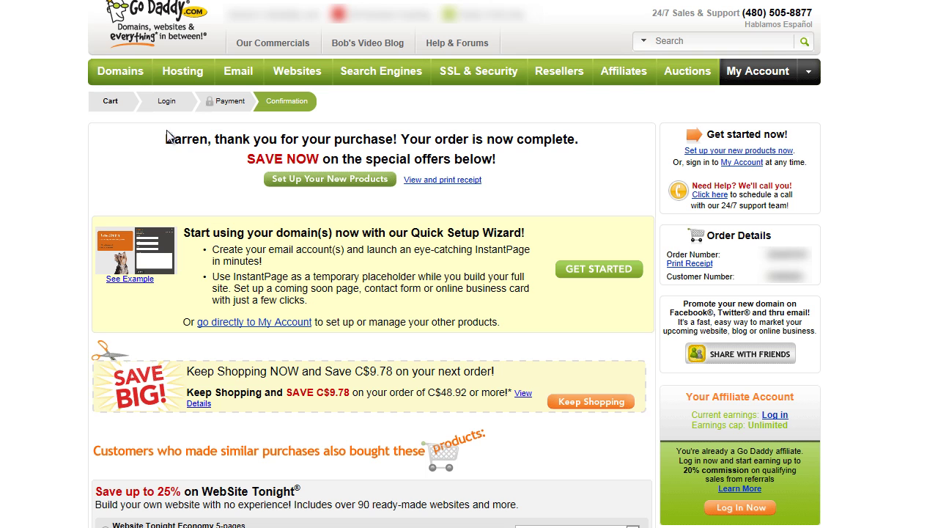
left_click_drag(166, 139, 575, 139)
left_click(445, 147)
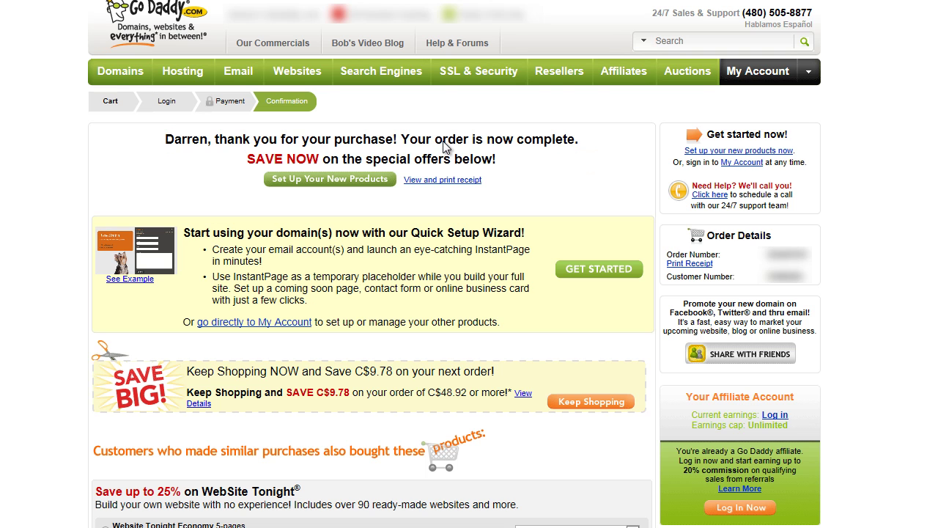